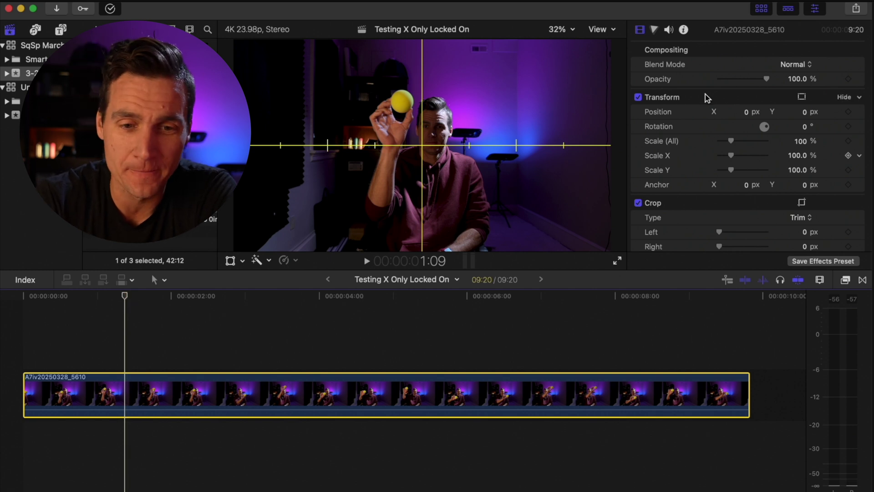
# Add an Object Track tracker boxed tightly around the yellow ball and analyse it with Machine Learning.
pyautogui.scroll(-10, 787, 180)
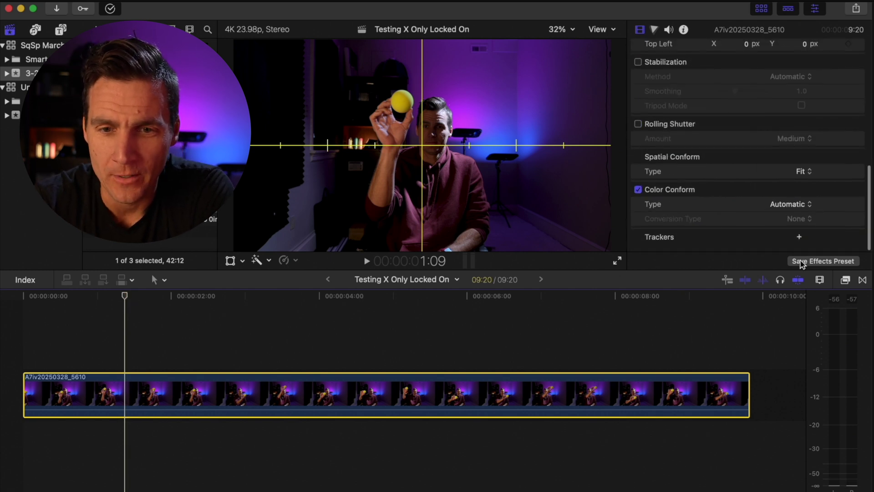
pyautogui.click(800, 238)
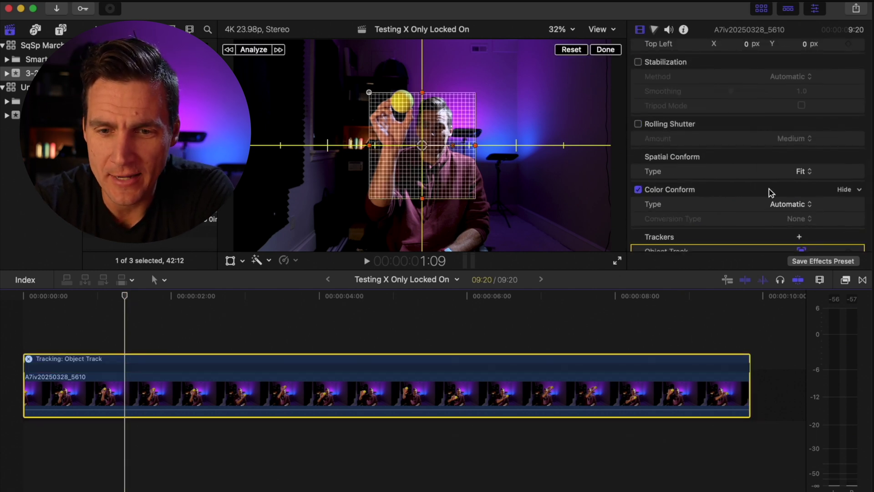
pyautogui.scroll(-2, 771, 191)
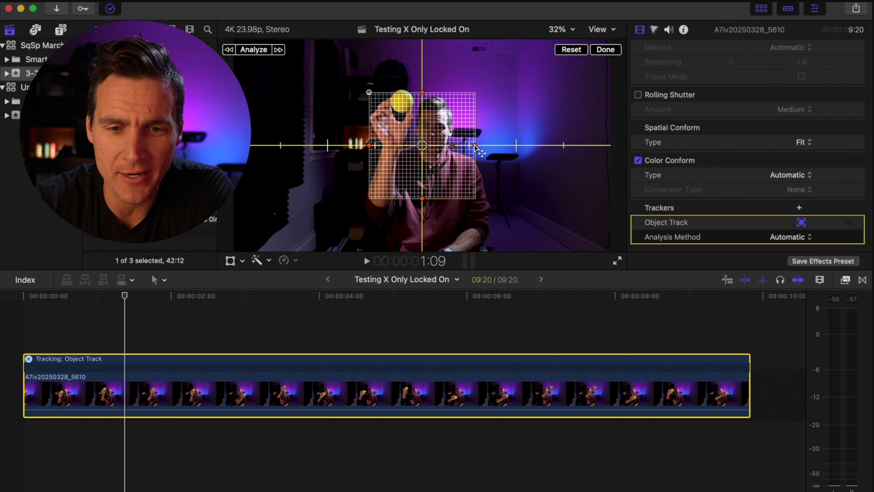
pyautogui.moveTo(476, 145); pyautogui.dragTo(447, 146)
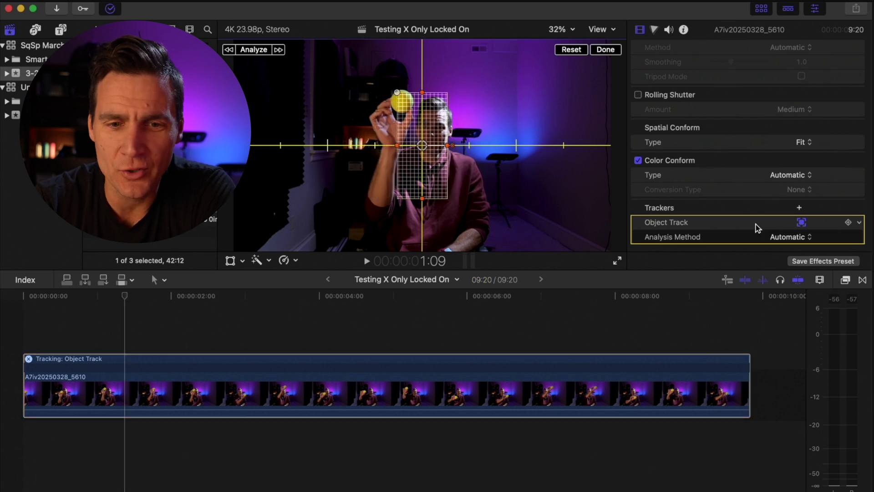
pyautogui.click(792, 237)
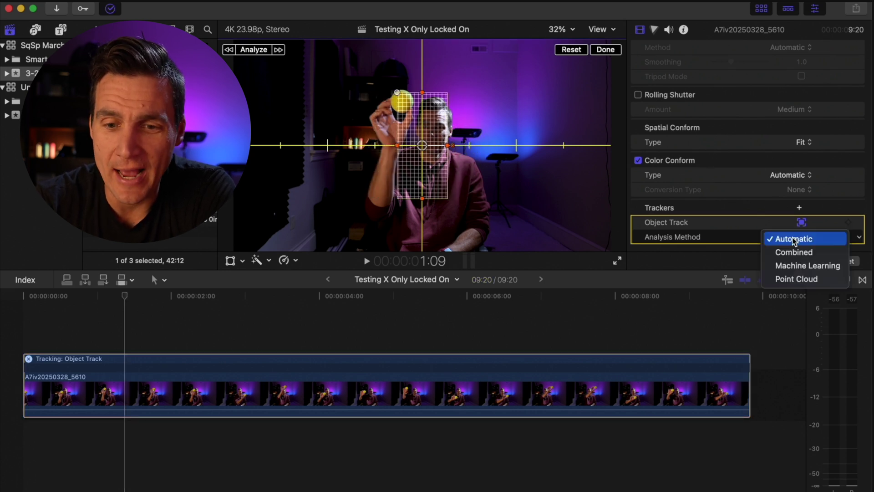
pyautogui.click(795, 266)
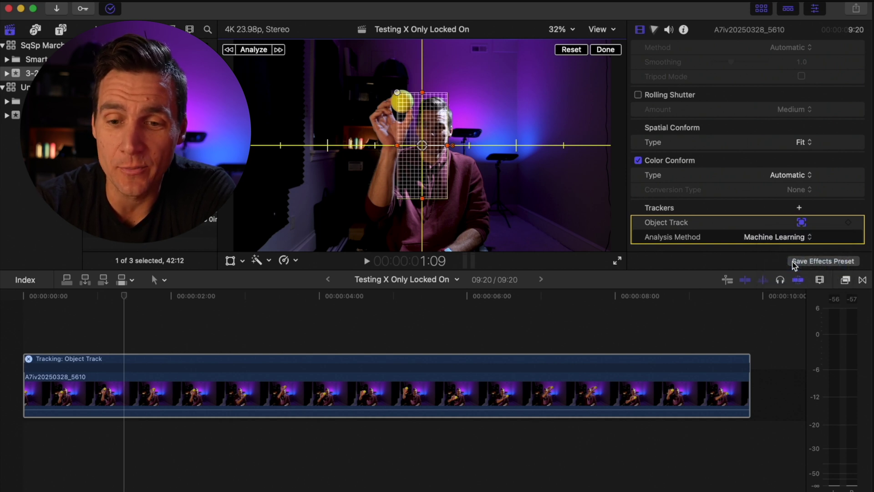
pyautogui.moveTo(419, 197); pyautogui.dragTo(404, 102)
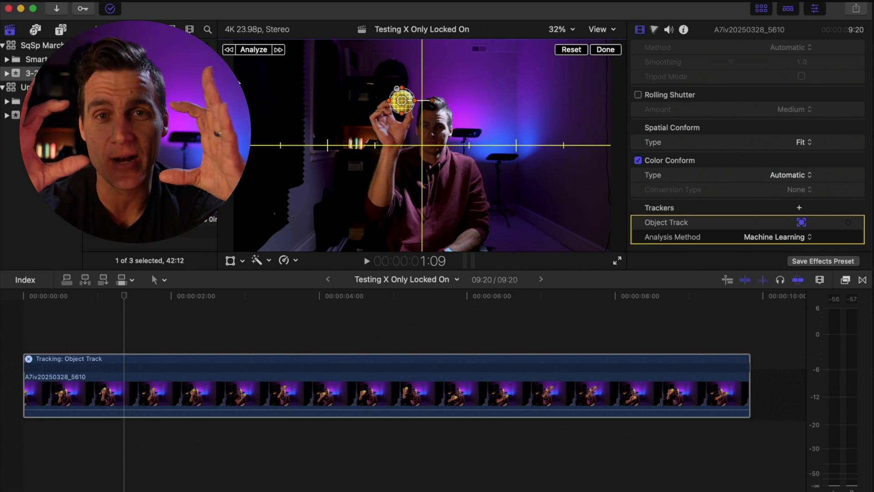
pyautogui.click(254, 49)
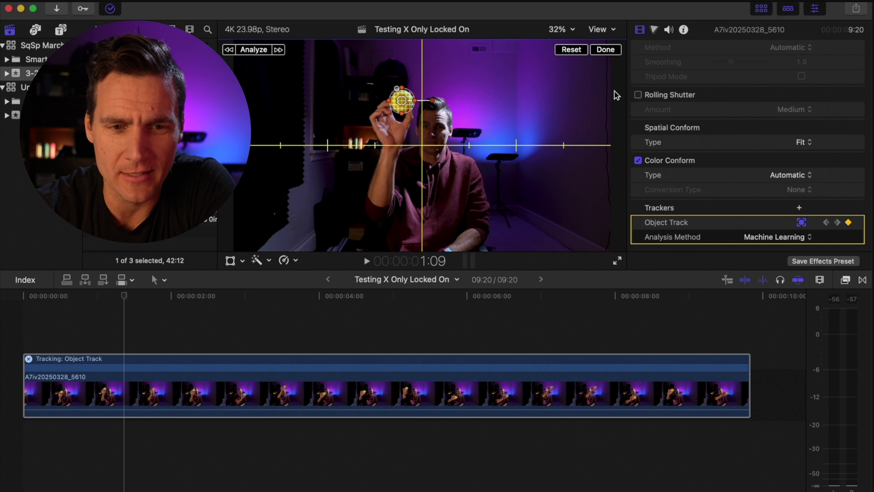
# Finish editing the tracker and move the playhead further into the clip.
pyautogui.click(605, 50)
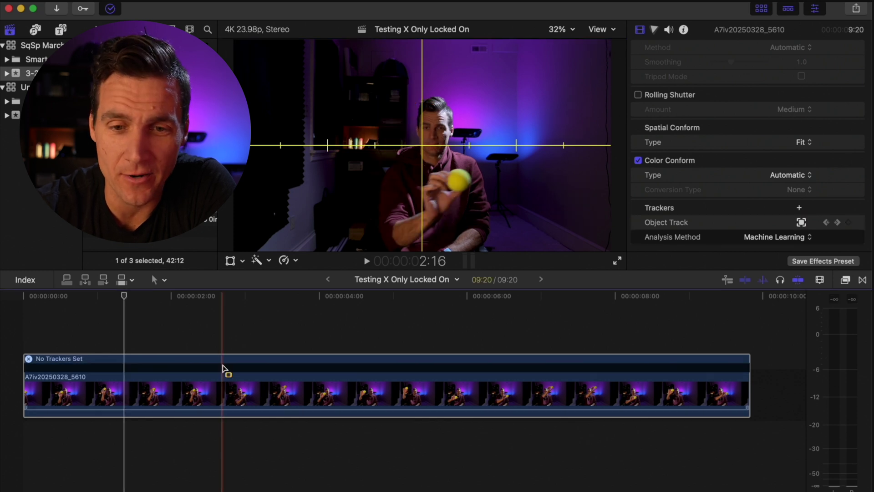
pyautogui.click(168, 319)
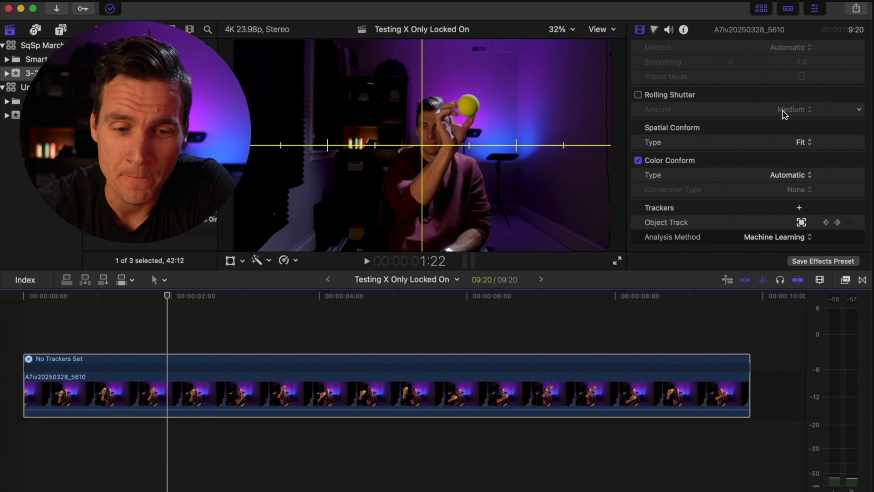
pyautogui.scroll(10, 784, 113)
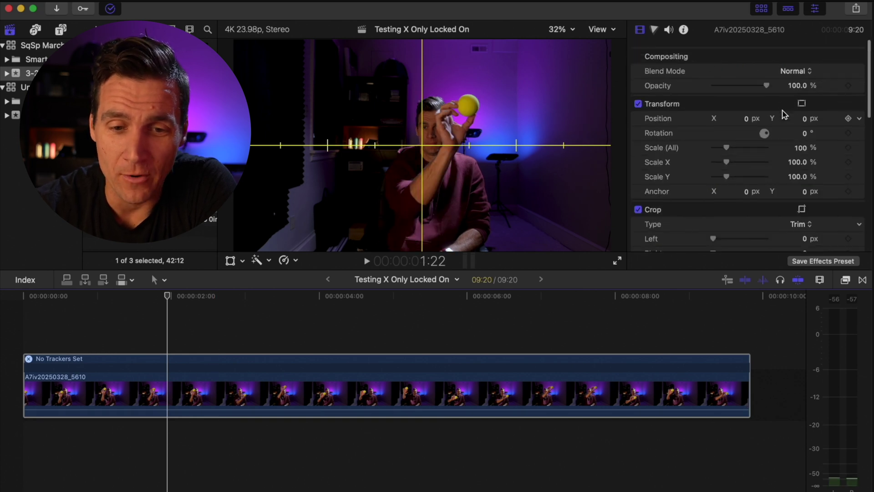
# Set the clip's Scale Y to -1% and Scale X to -100%.
pyautogui.click(798, 173)
pyautogui.write('-1')
pyautogui.press('Return')
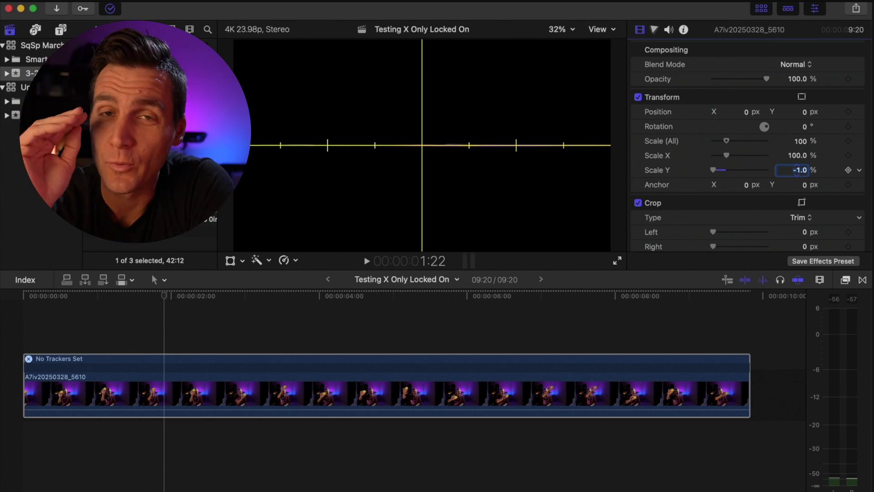
pyautogui.click(798, 155)
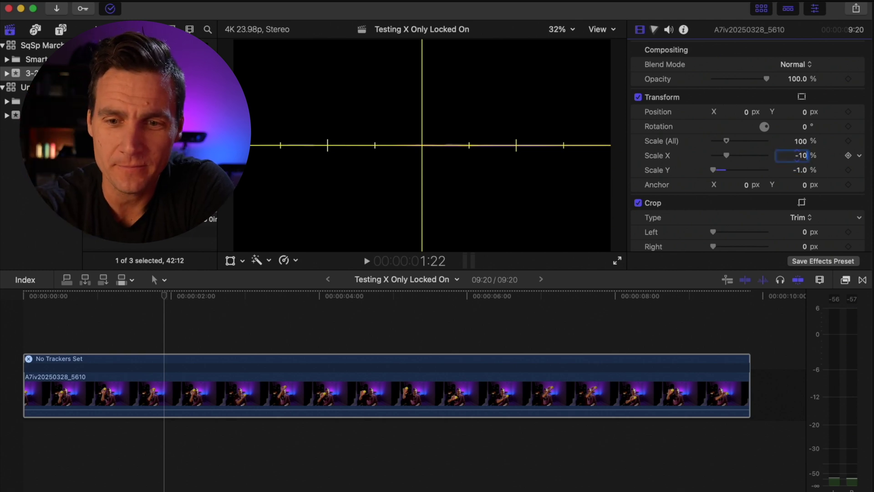
pyautogui.press('Return')
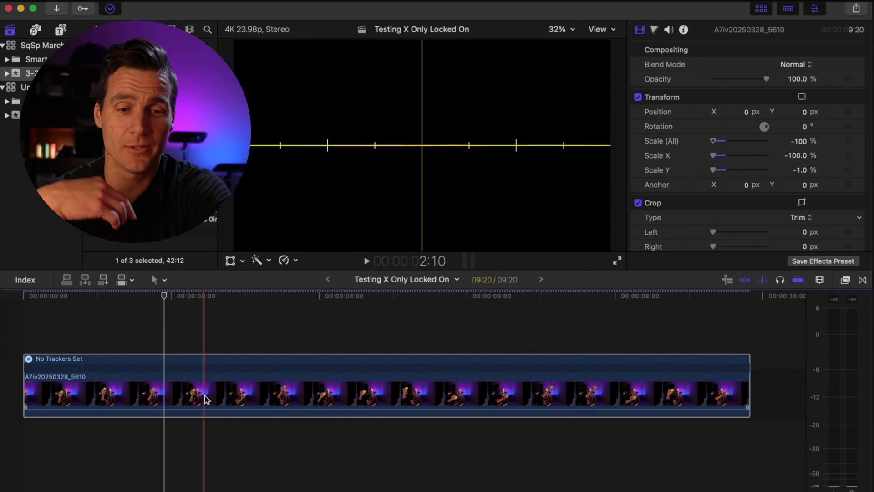
pyautogui.press('alt')
# Duplicate the clip as a connected clip above the original and place the playhead near 3 seconds.
pyautogui.moveTo(205, 400); pyautogui.dragTo(201, 330)
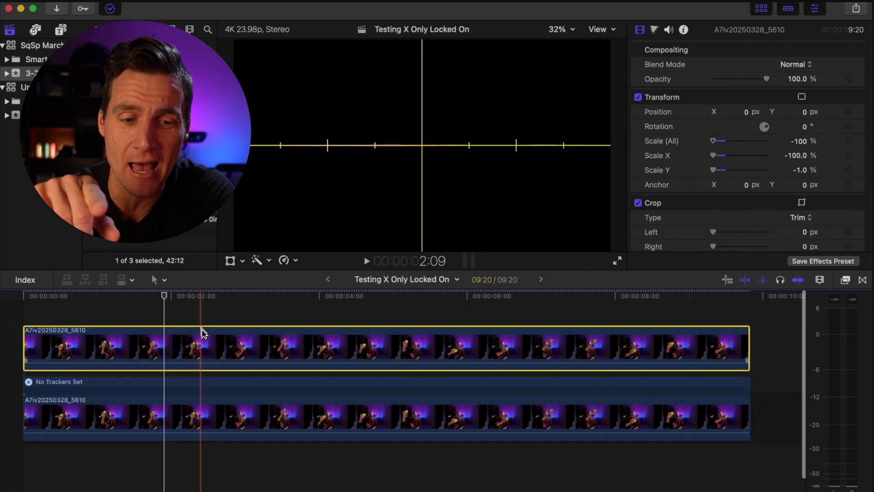
pyautogui.click(274, 295)
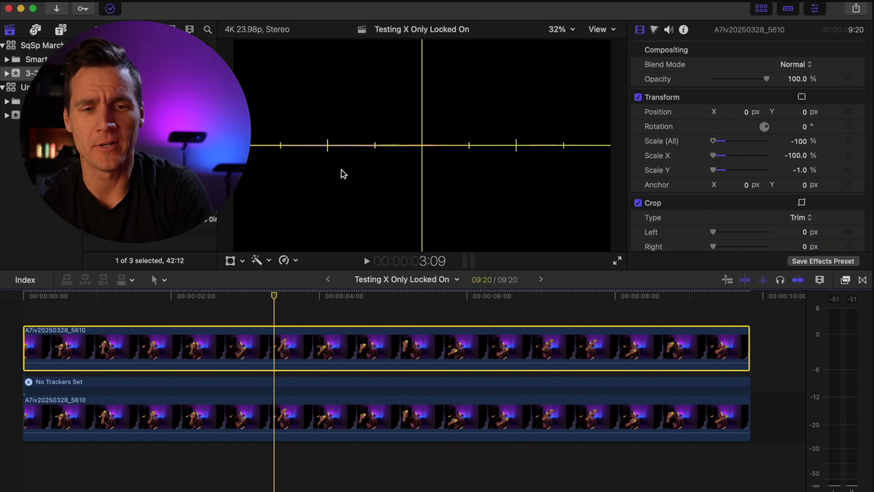
pyautogui.click(230, 260)
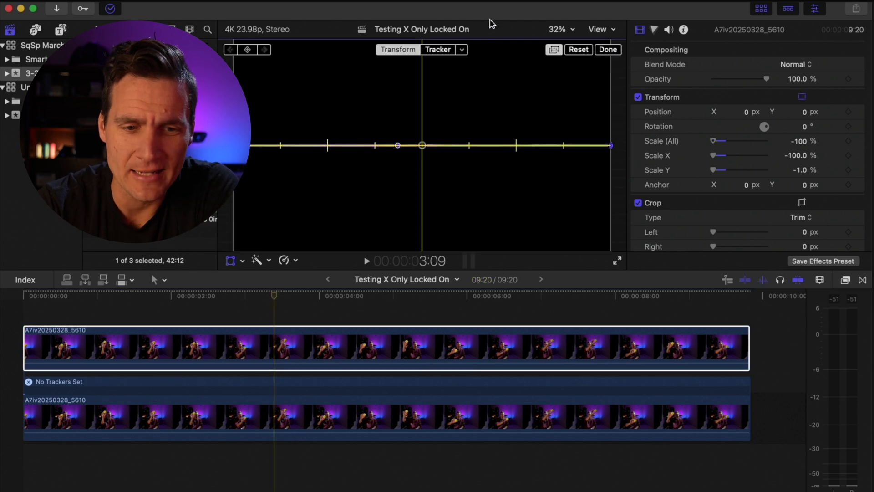
# Pin the clip to the Object Track tracker.
pyautogui.click(462, 50)
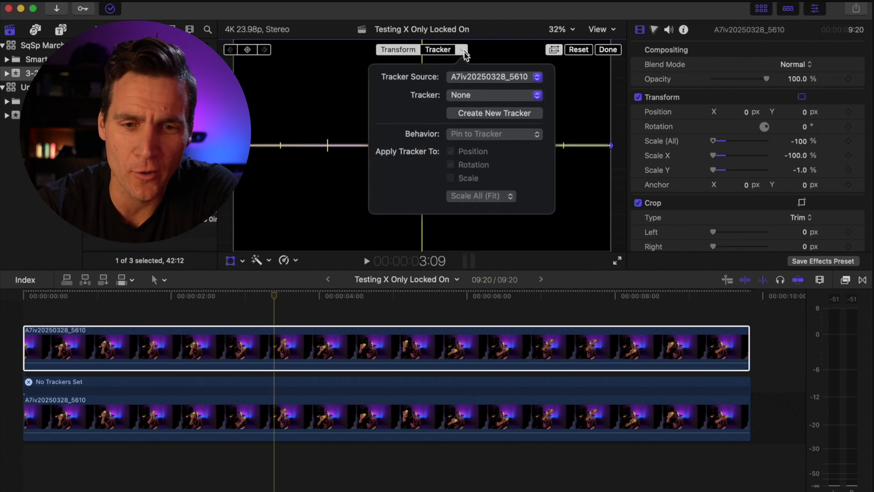
pyautogui.click(465, 98)
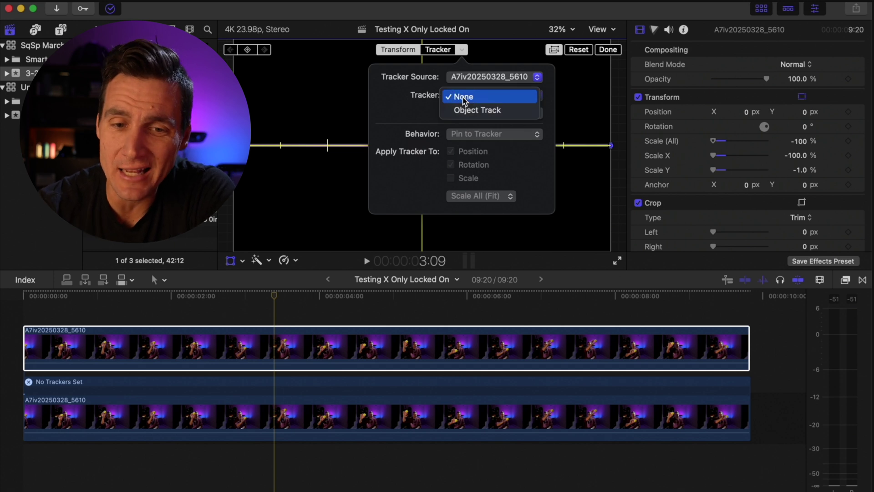
pyautogui.click(465, 110)
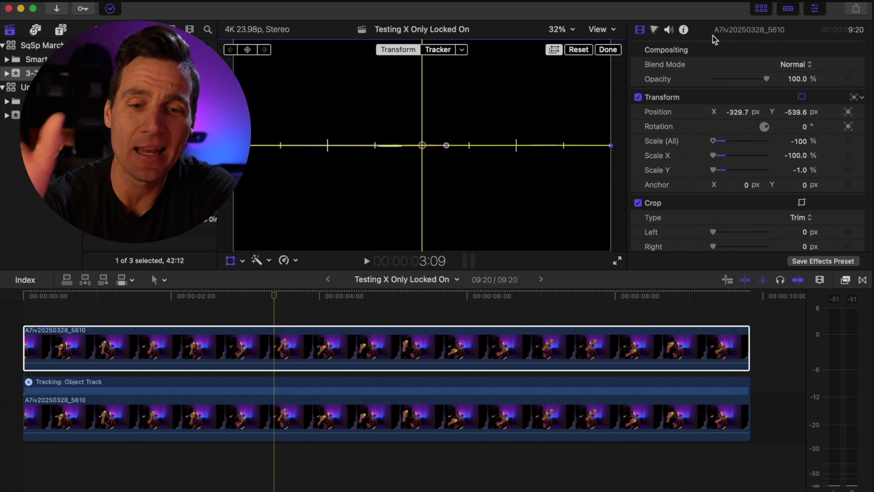
# Hide the browser and toggle the on-screen transform controls off and back on.
pyautogui.click(762, 9)
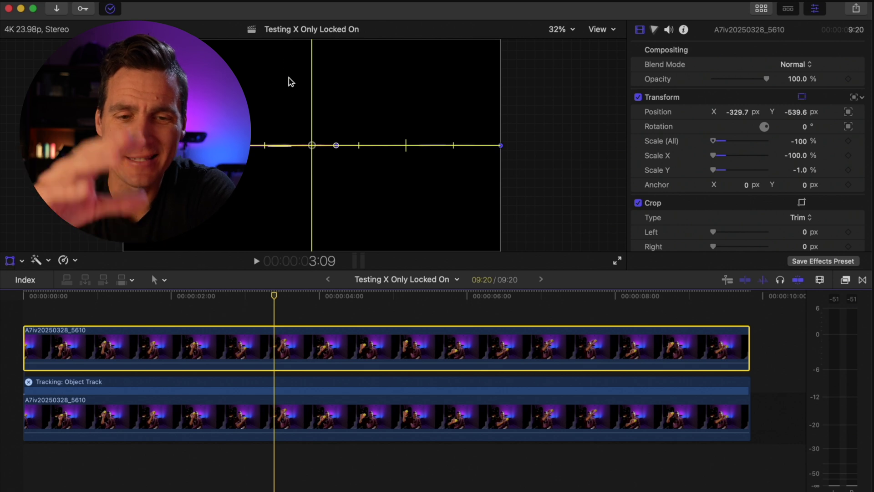
pyautogui.click(10, 261)
pyautogui.click(10, 262)
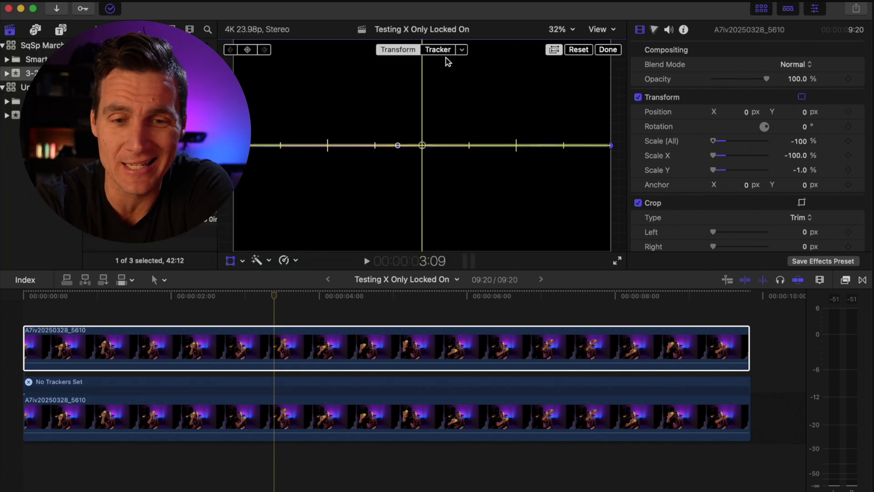
# Re-pin the top clip to Object Track, then hide the browser with Ctrl-Cmd-1.
pyautogui.click(463, 50)
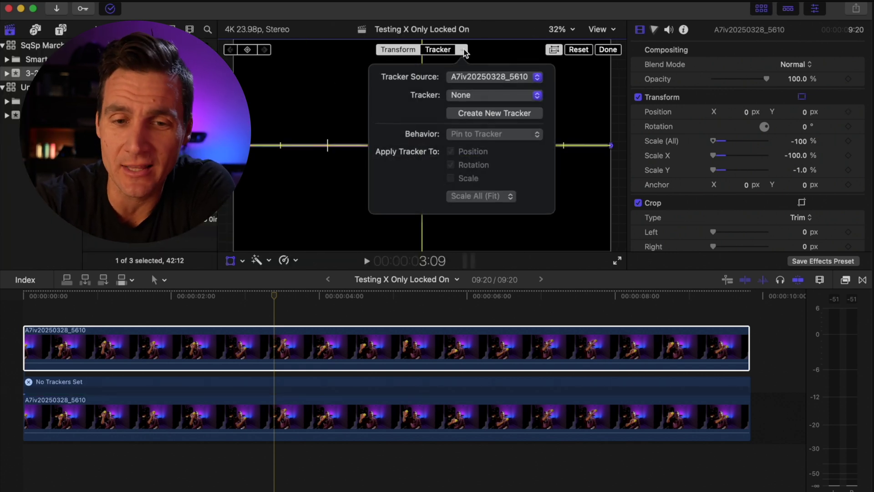
pyautogui.click(463, 96)
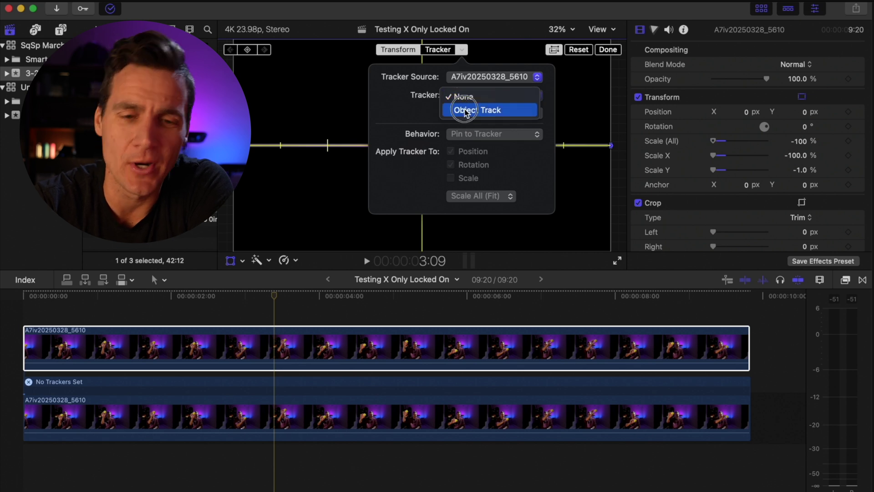
pyautogui.click(465, 110)
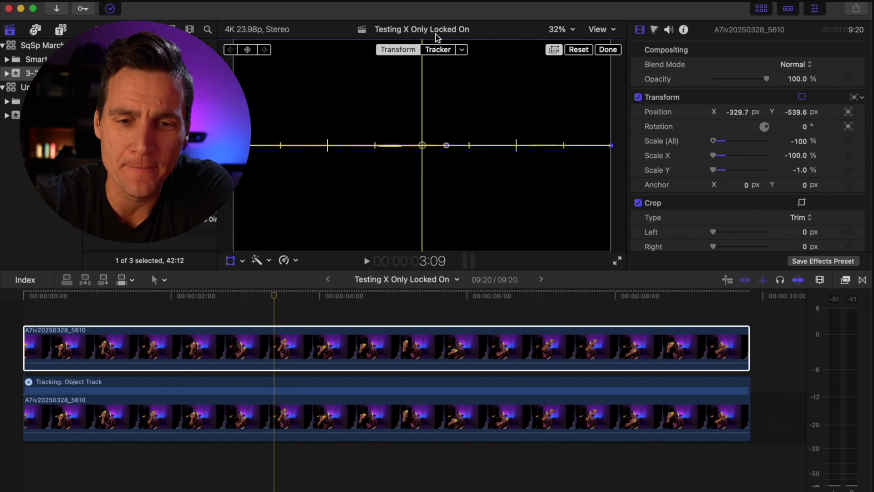
pyautogui.press('ctrl+super+1')
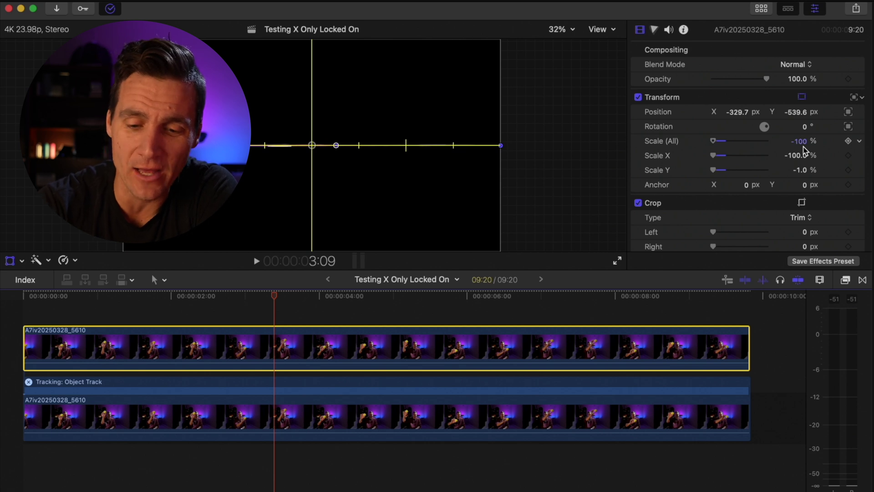
# Set the top clip's Scale Y to -10000% and drag Position X toward about -187 px.
pyautogui.click(803, 170)
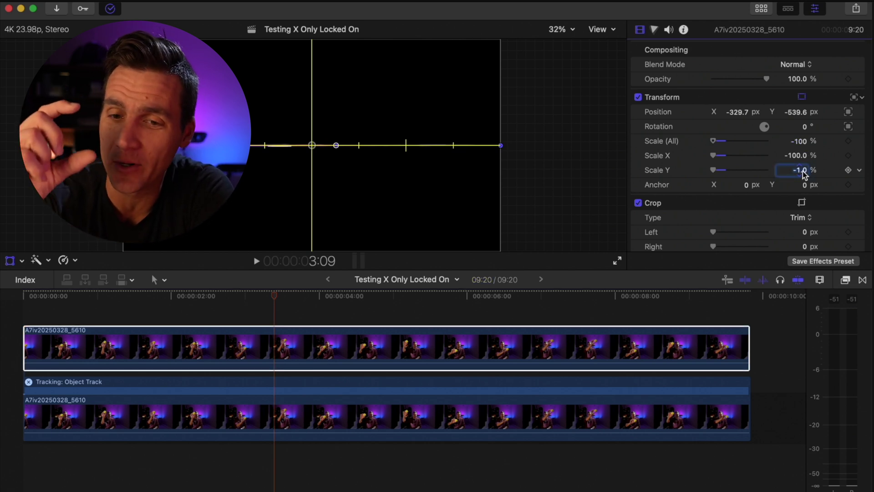
pyautogui.write('-1')
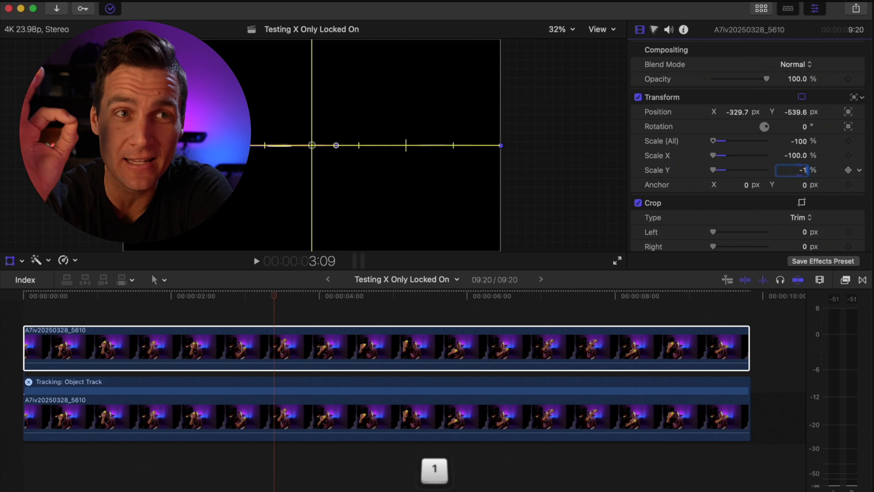
pyautogui.write('0000')
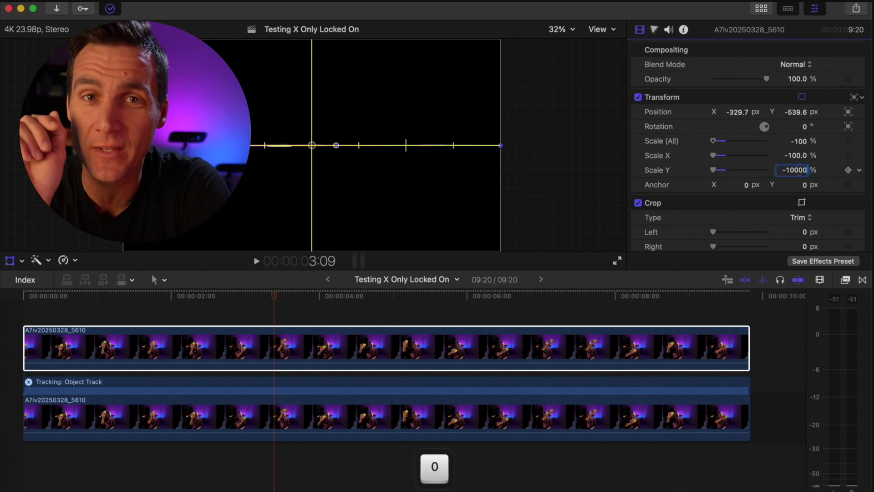
pyautogui.press('Return')
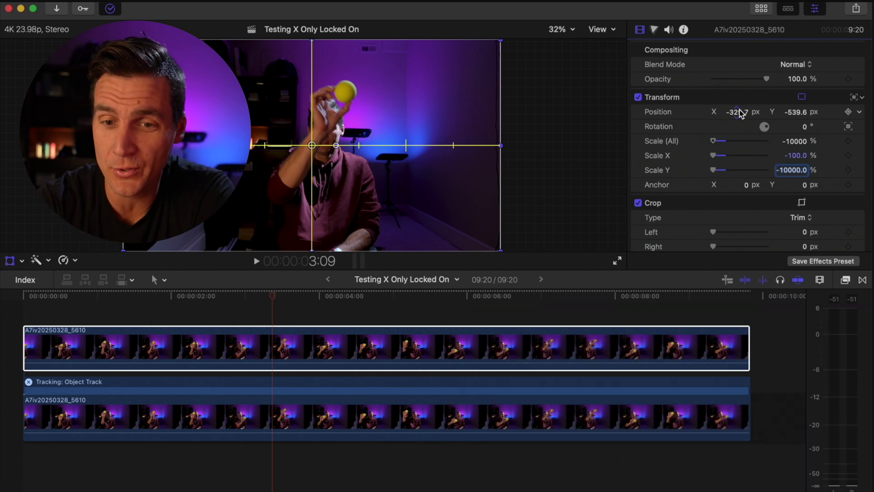
pyautogui.moveTo(740, 114); pyautogui.dragTo(845, 114)
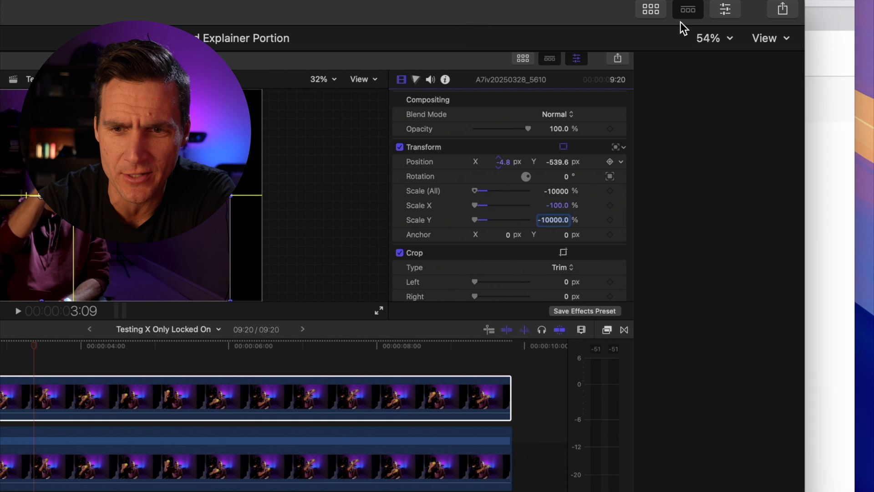
pyautogui.click(769, 39)
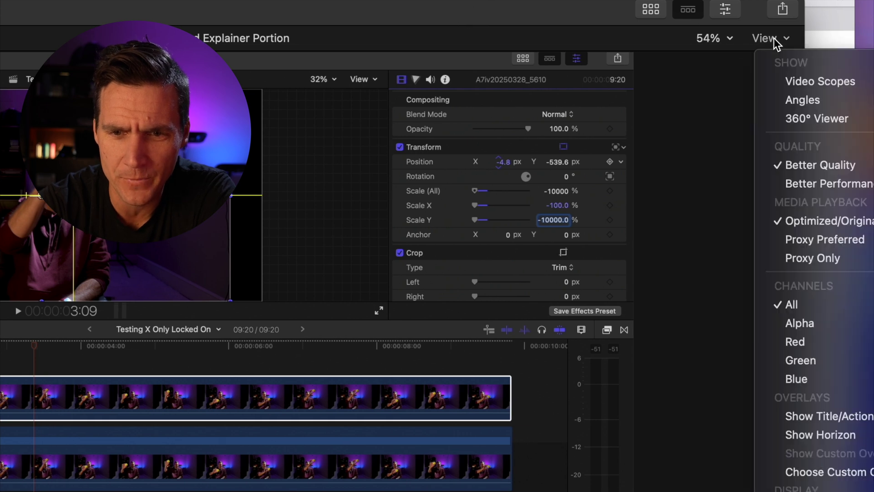
# Turn on the viewer's horizon guide and nudge Position X to -3.8 px.
pyautogui.click(811, 436)
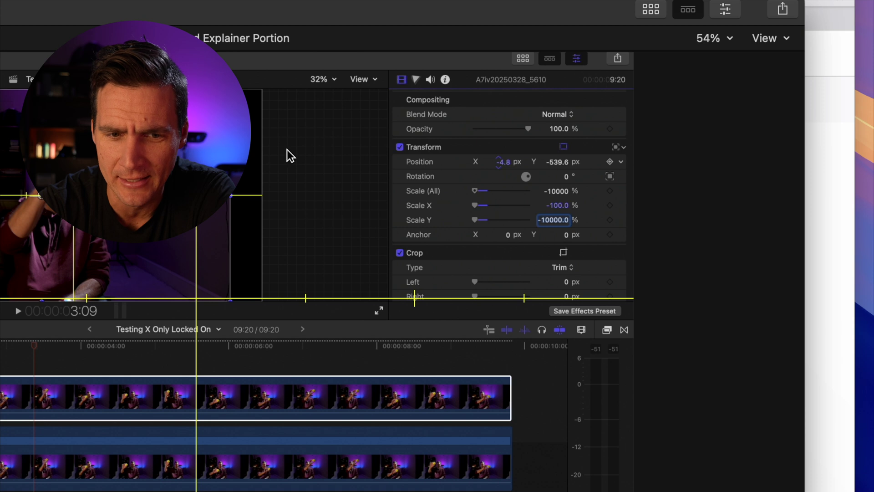
pyautogui.click(770, 43)
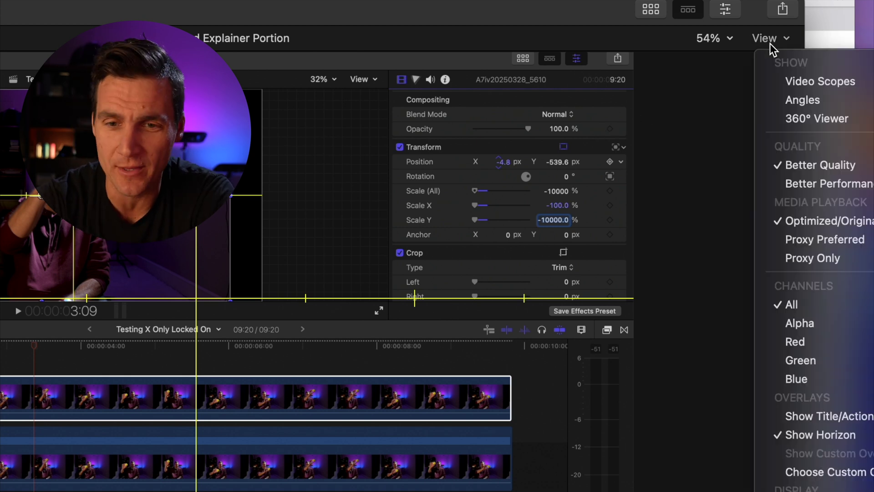
pyautogui.click(806, 435)
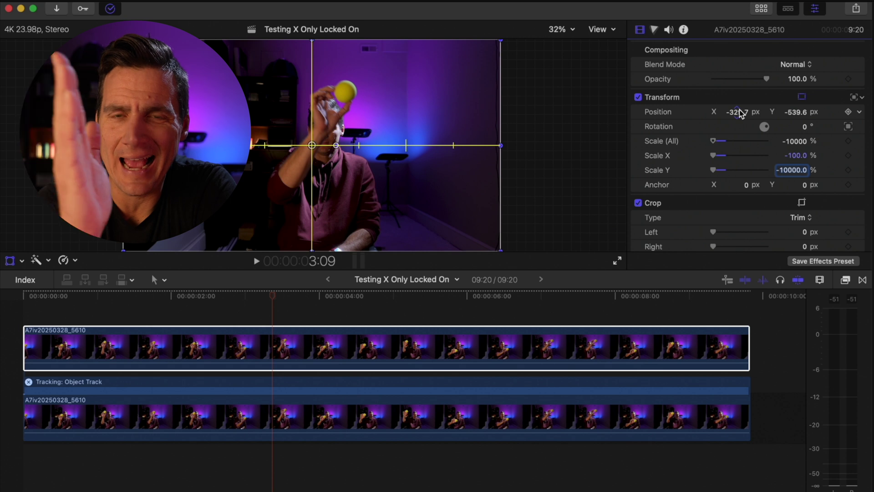
pyautogui.moveTo(740, 114)
pyautogui.mouseDown()
pyautogui.moveTo(765, 114)
pyautogui.moveTo(737, 112)
pyautogui.mouseUp()
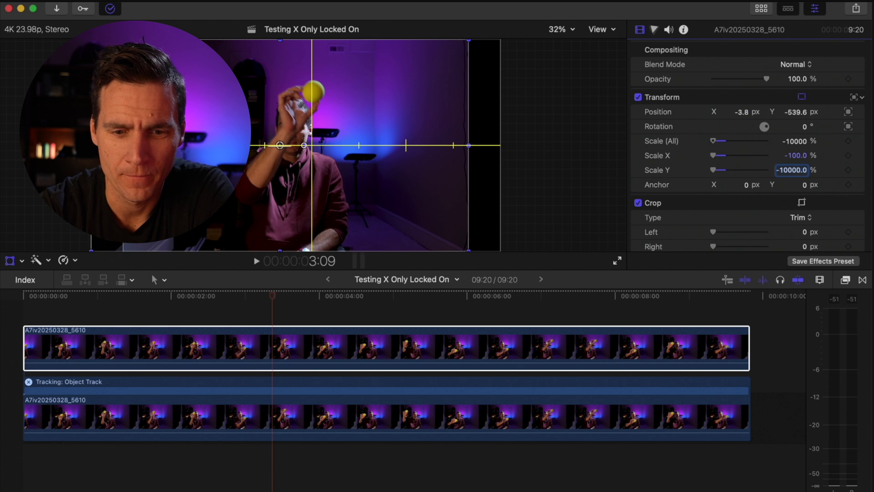
# Play the tracked clip from the start, then at 4:05 select both timeline clips.
pyautogui.click(22, 298)
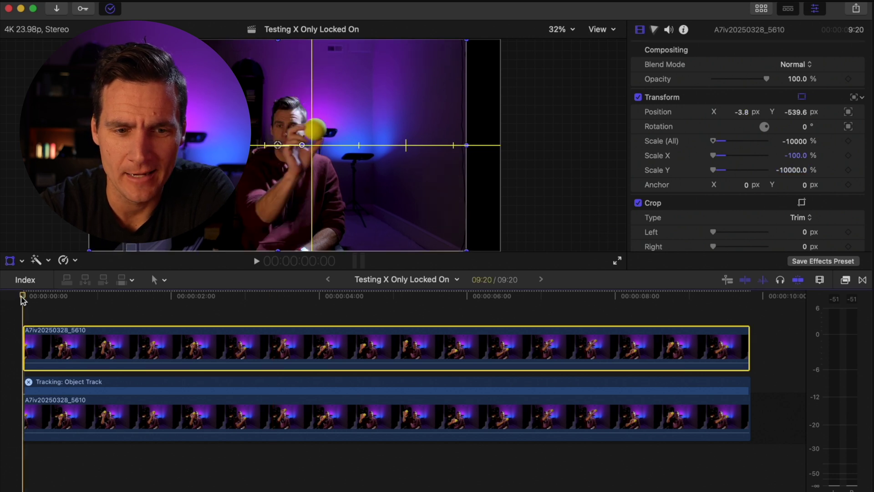
pyautogui.press('space')
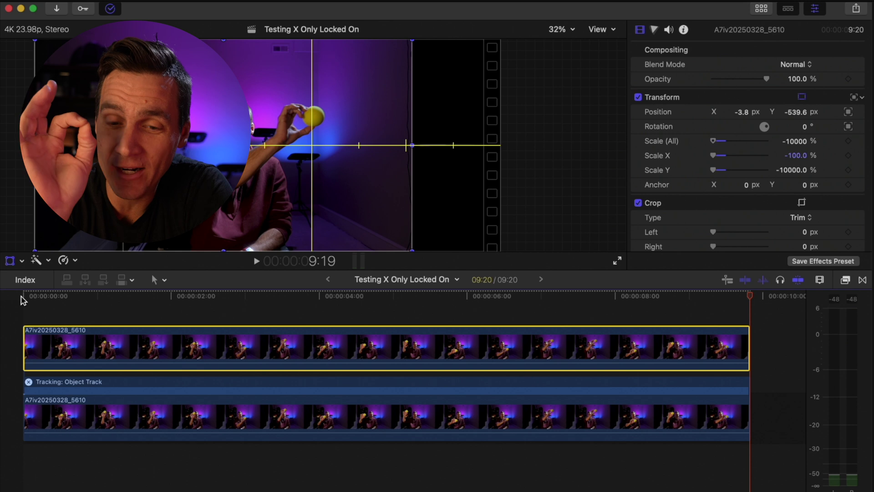
pyautogui.click(335, 299)
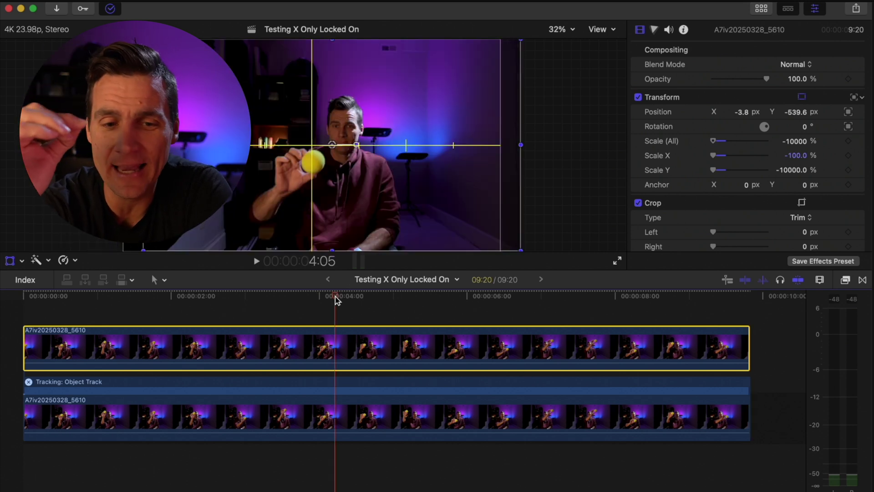
pyautogui.press('super+a')
# Combine the selected clips into the compound clip 'Testing X Only Locked On Clip'.
pyautogui.rightClick(348, 338)
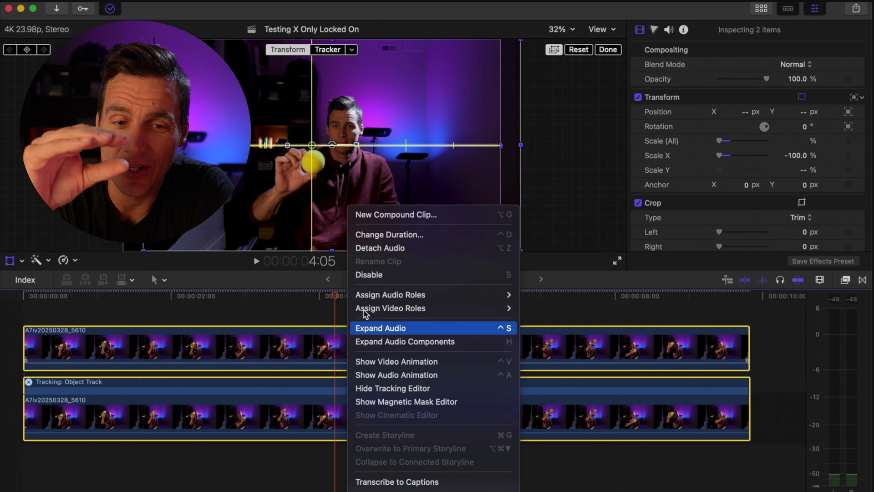
pyautogui.click(392, 215)
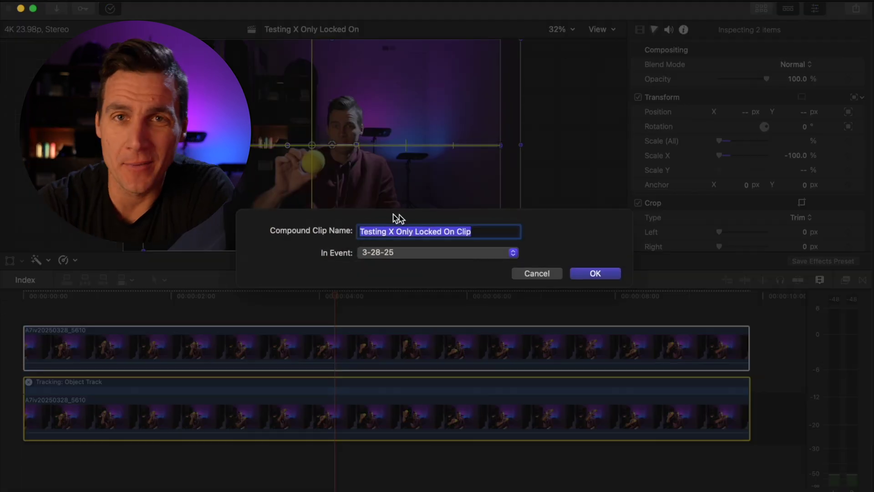
pyautogui.click(595, 274)
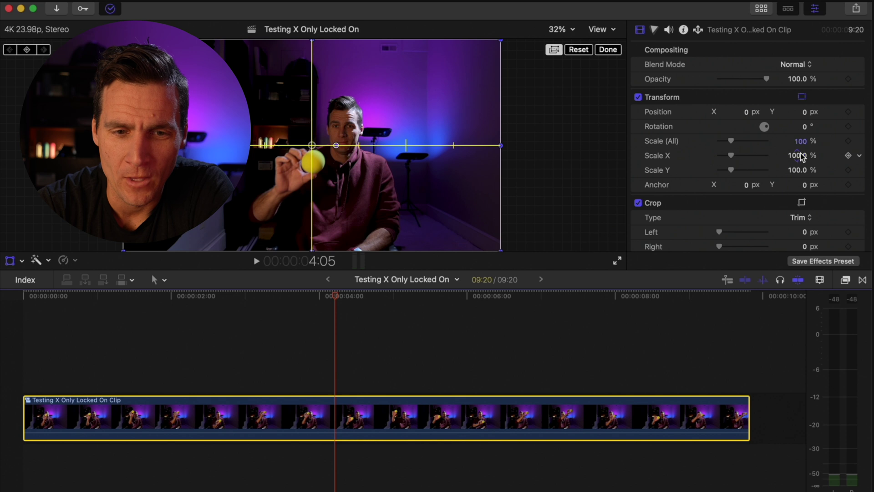
# Scale the compound clip to 102%, raise Position Y to 26 px, and turn off transform controls.
pyautogui.click(803, 142)
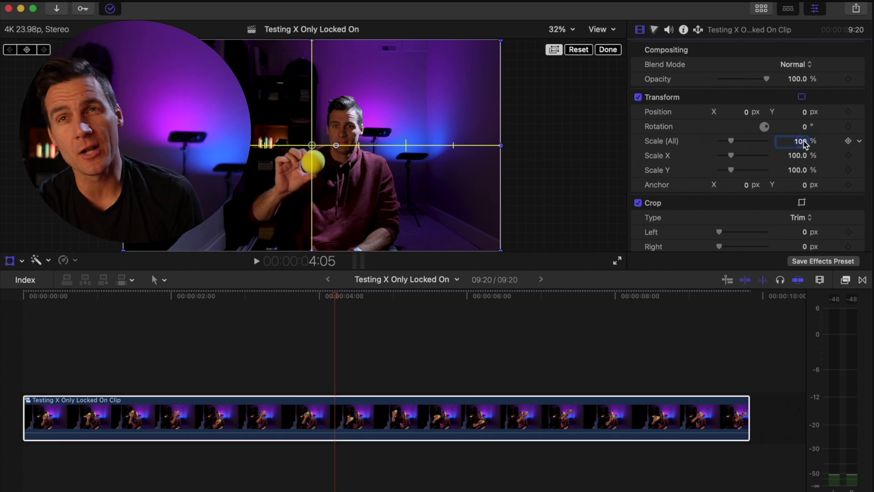
pyautogui.doubleClick(802, 141)
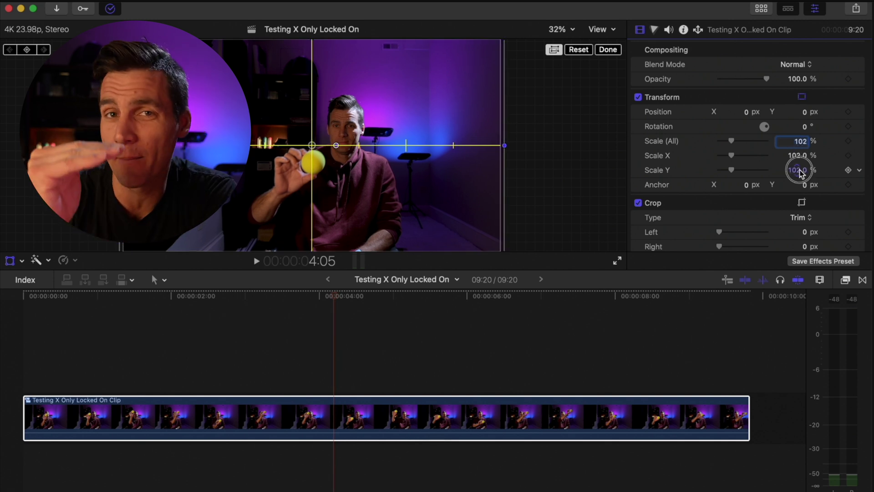
pyautogui.click(805, 113)
pyautogui.moveTo(805, 115); pyautogui.dragTo(805, 112)
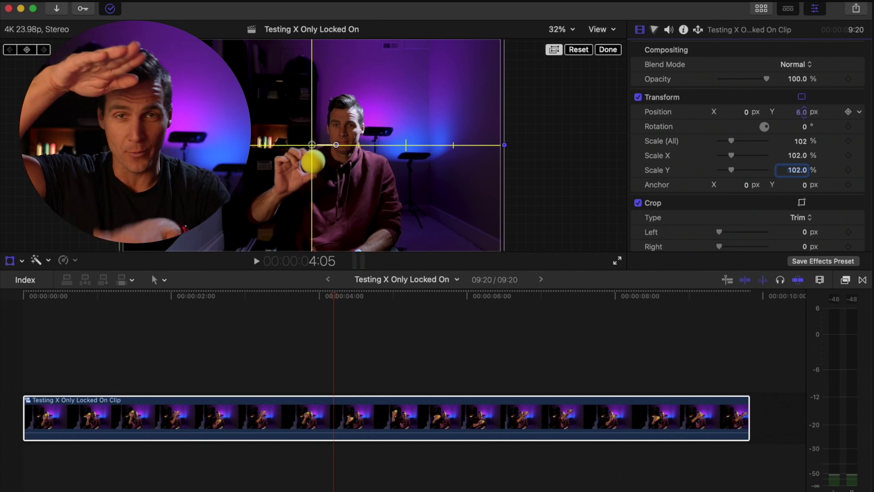
pyautogui.moveTo(804, 111); pyautogui.dragTo(806, 112)
pyautogui.click(10, 261)
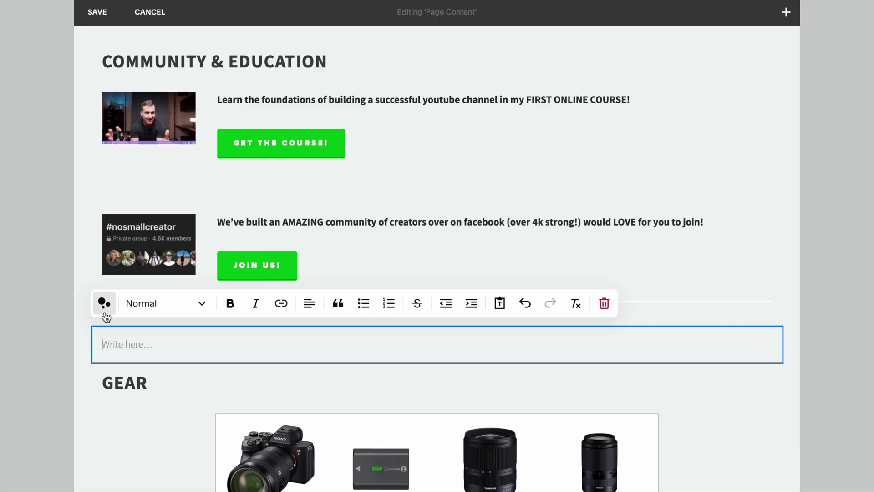
# Open the AI writing assistant prompt on the Squarespace text block.
pyautogui.click(105, 304)
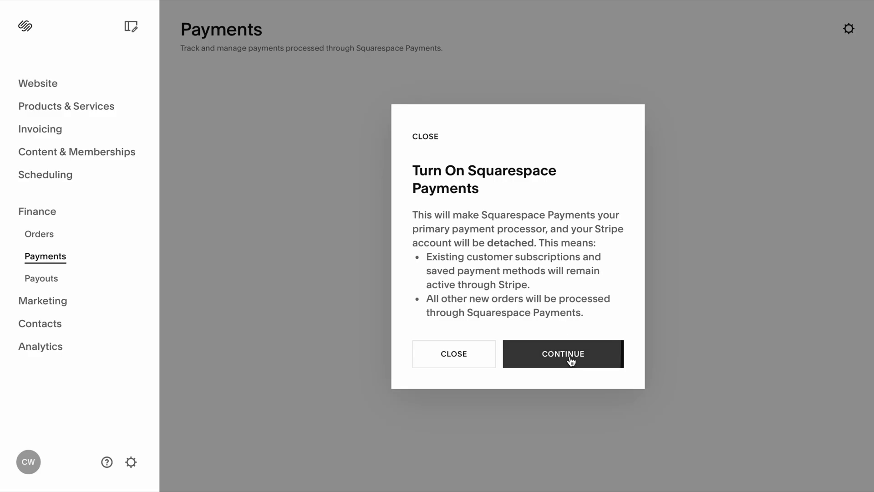
# Confirm turning on Squarespace Payments and scroll through the invoice, contract, proposal and estimate options.
pyautogui.click(572, 360)
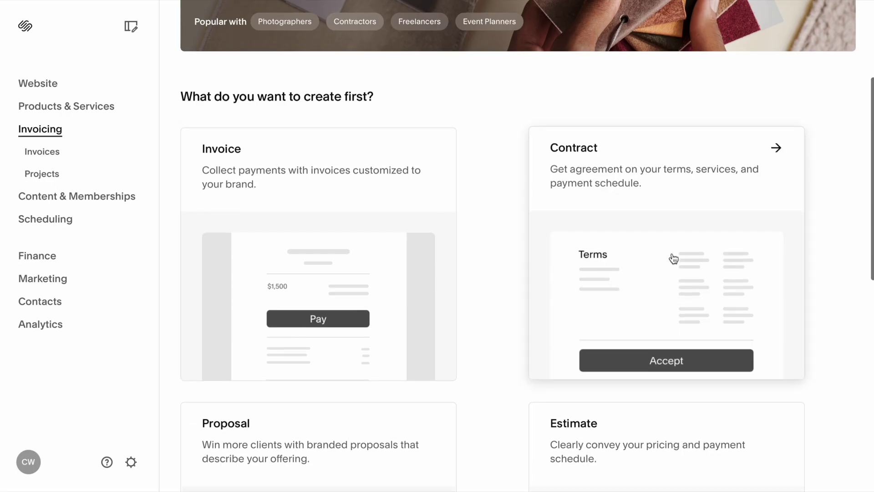
pyautogui.scroll(-4, 674, 258)
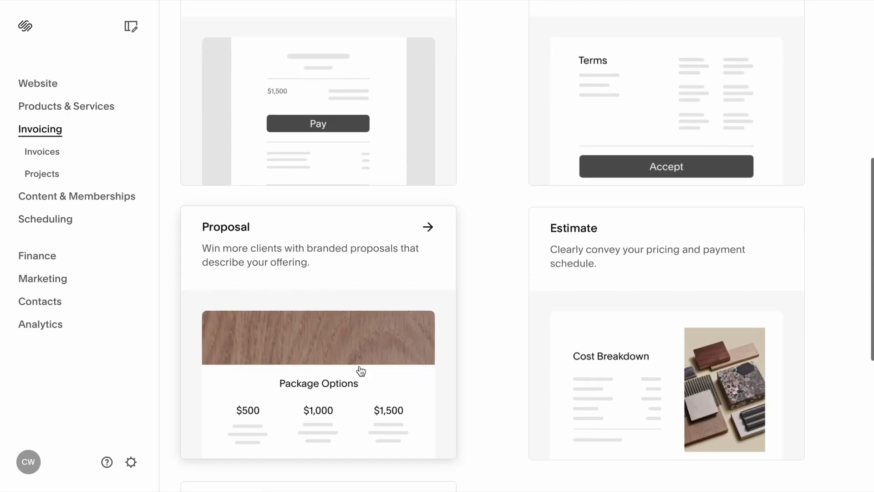
pyautogui.scroll(-5, 661, 343)
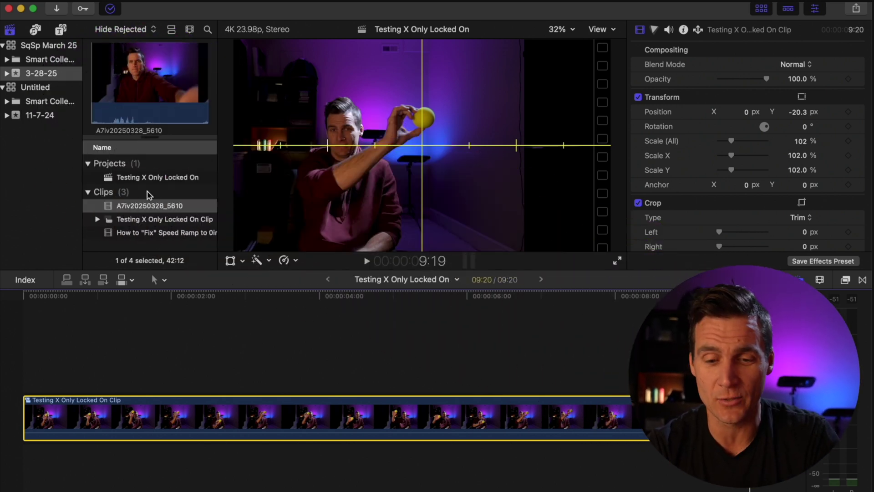
# Duplicate the Testing X Only Locked On project as a Vertical 2160x3840 project.
pyautogui.click(148, 180)
pyautogui.rightClick(146, 177)
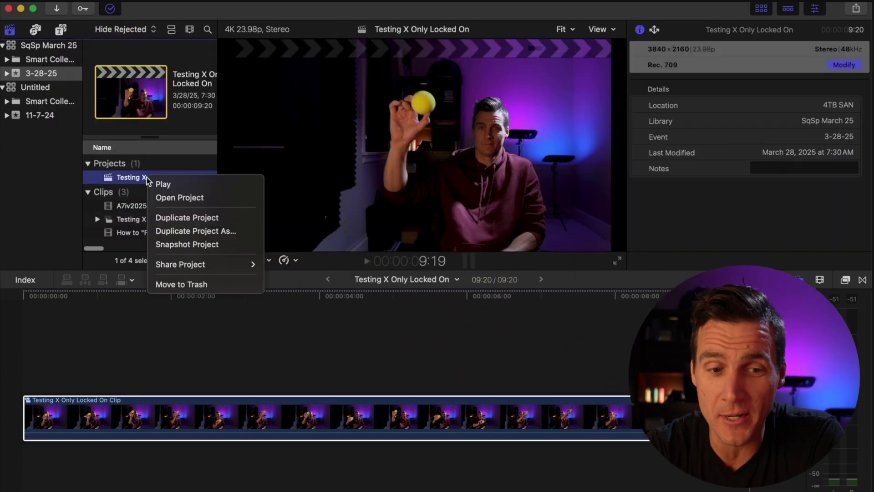
pyautogui.click(214, 232)
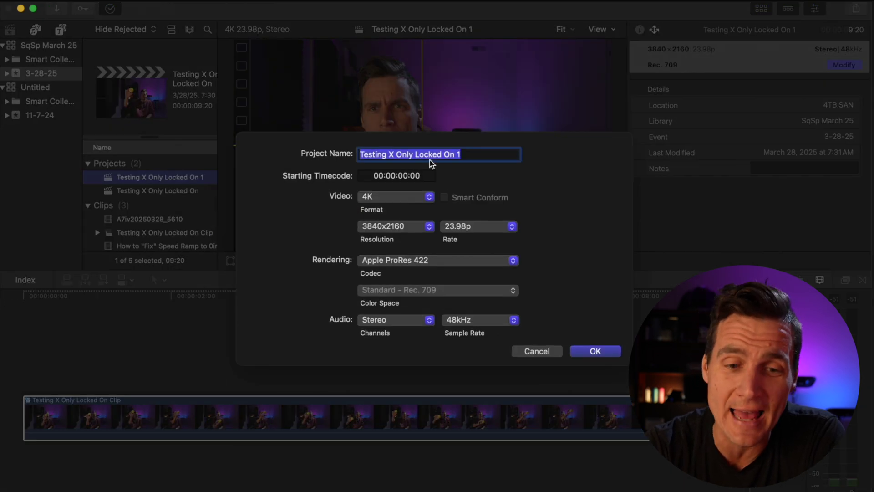
pyautogui.click(381, 200)
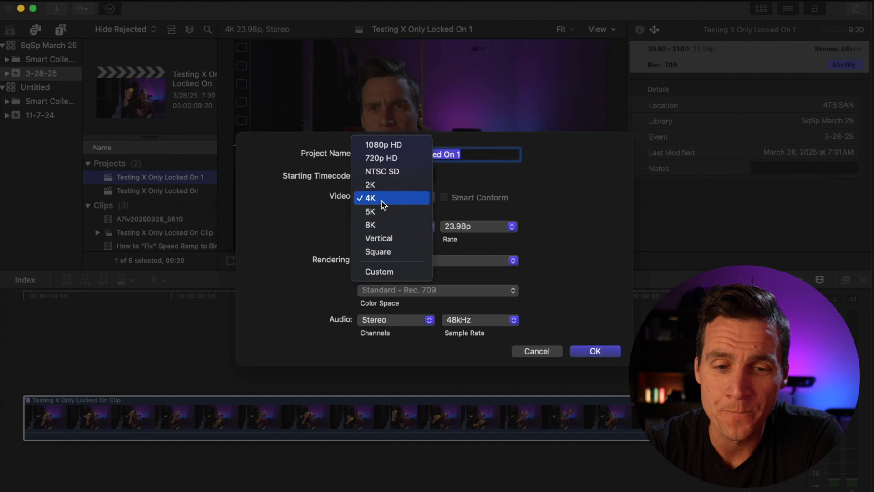
pyautogui.click(385, 239)
pyautogui.click(383, 231)
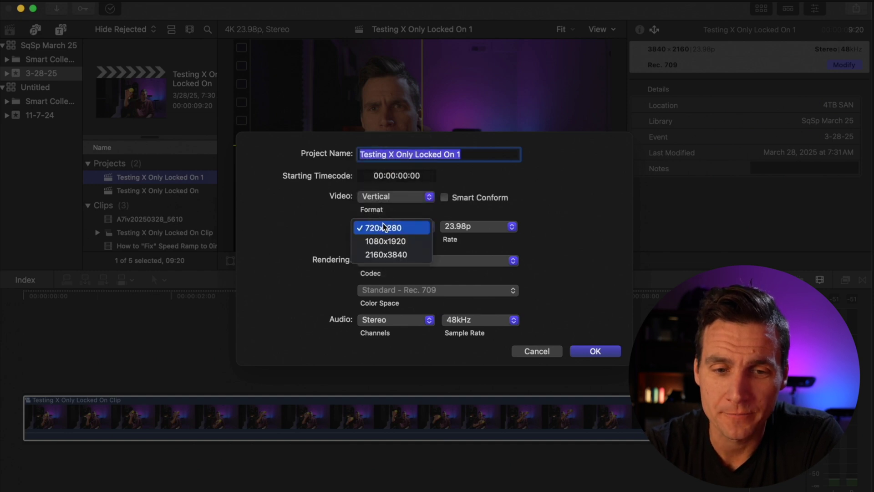
pyautogui.click(387, 254)
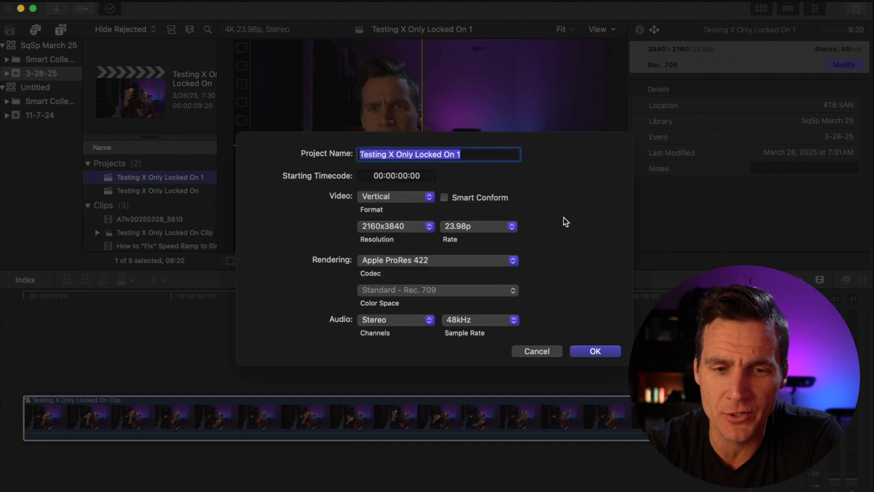
pyautogui.click(606, 353)
# Open the vertical Testing X Only Locked On 1 project and set the clip's Spatial Conform to Fill.
pyautogui.press('super+2')
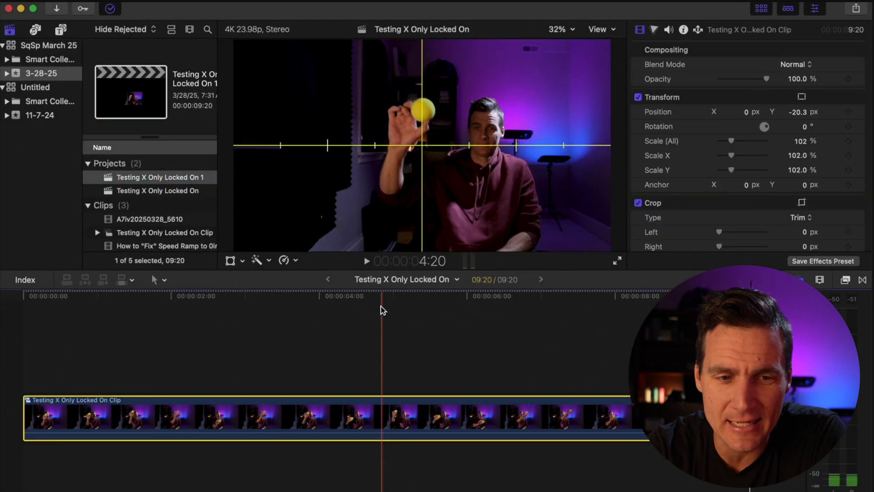
pyautogui.doubleClick(170, 179)
pyautogui.click(347, 296)
pyautogui.scroll(-10, 797, 157)
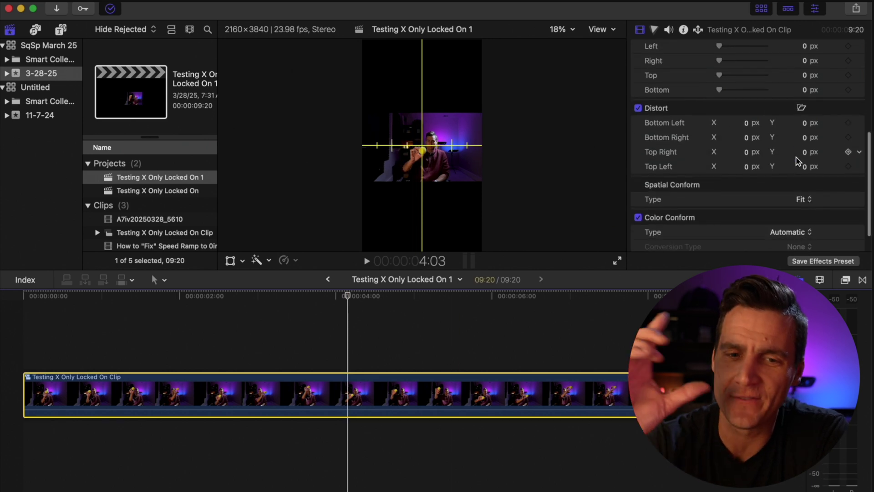
pyautogui.click(800, 176)
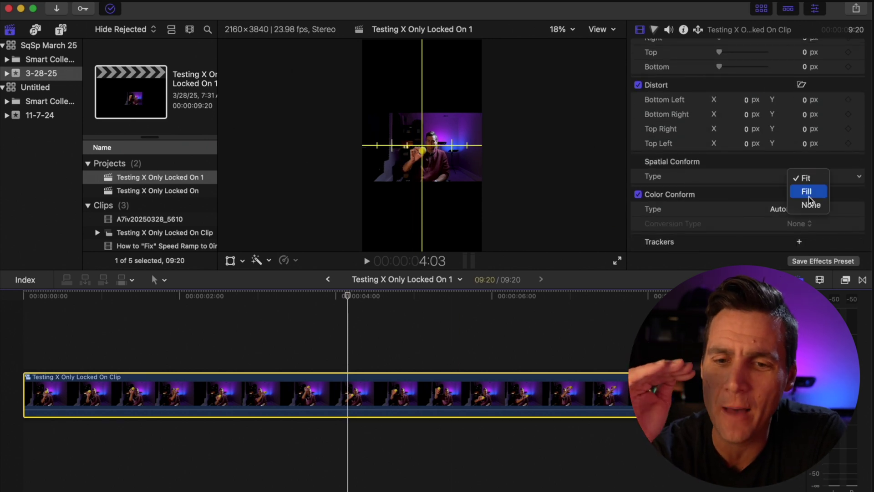
pyautogui.click(810, 206)
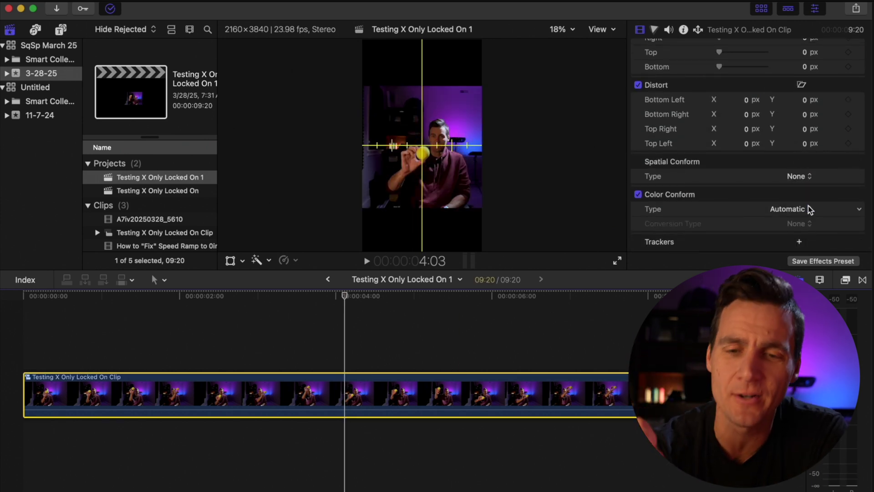
pyautogui.click(795, 178)
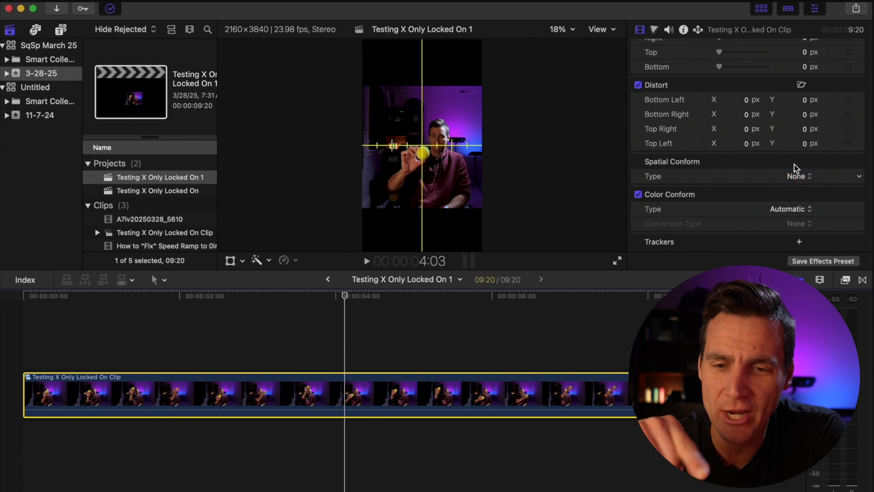
pyautogui.click(794, 164)
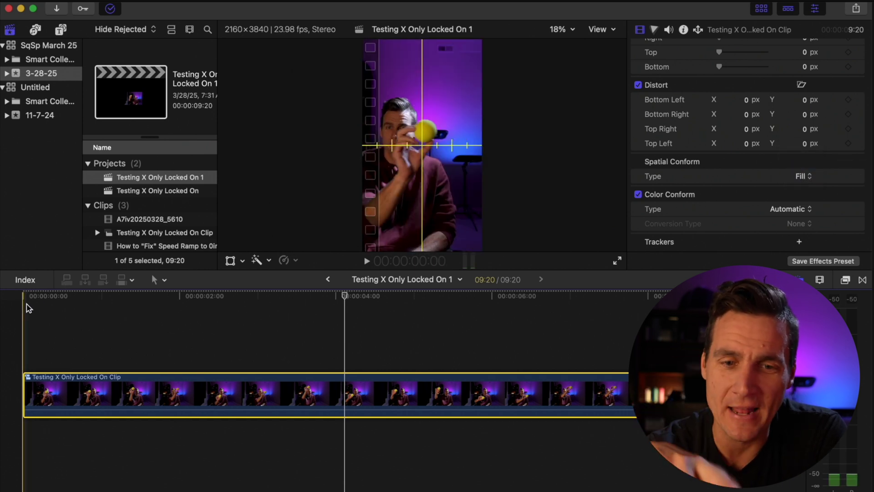
# Play the vertical project from the start to check the framing, then jump to the end.
pyautogui.press('space')
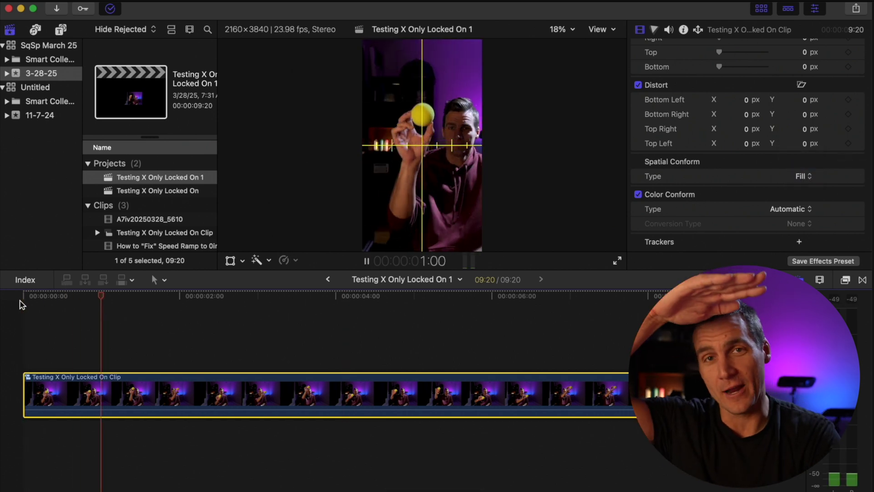
pyautogui.press('space')
pyautogui.press('End')
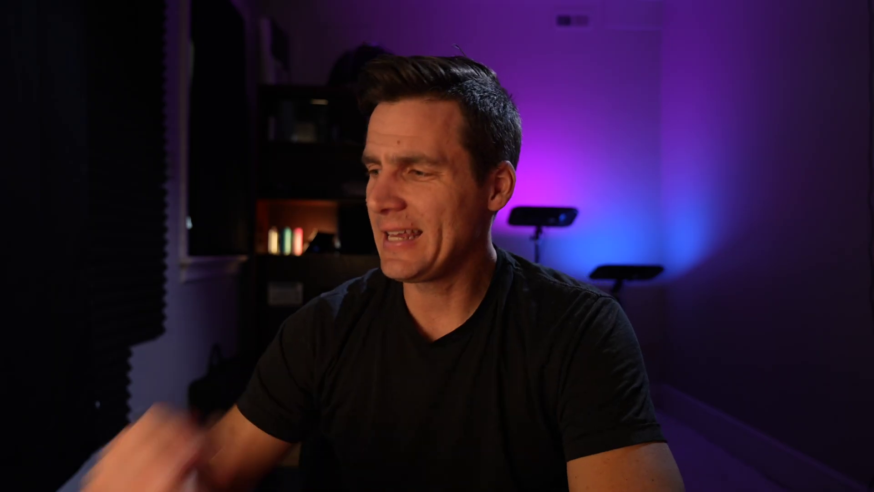